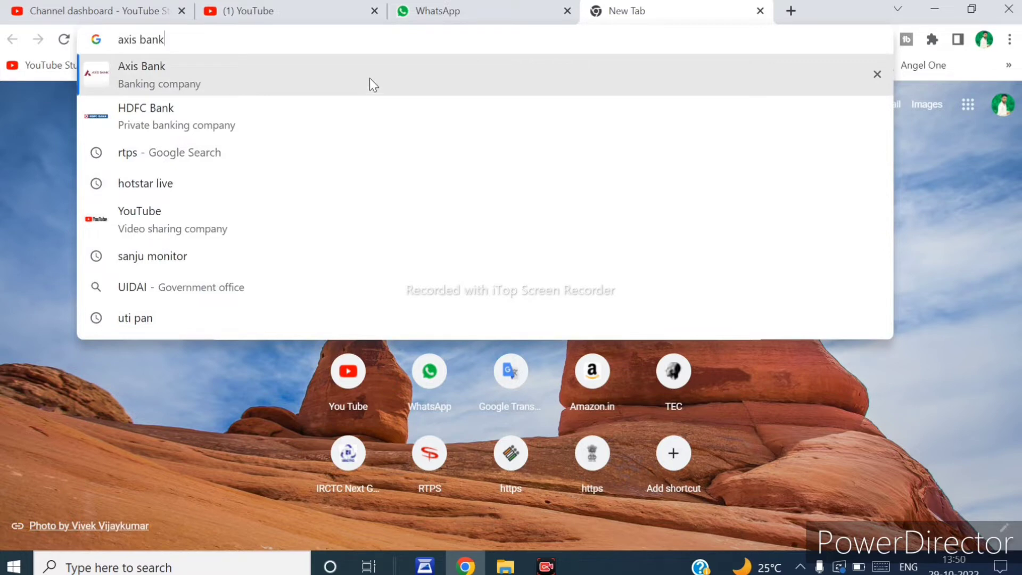
Search Google for 'axis bank' and follow the axisbank.com Internet Banking sitelink
{"action": "key", "text": "Return"}
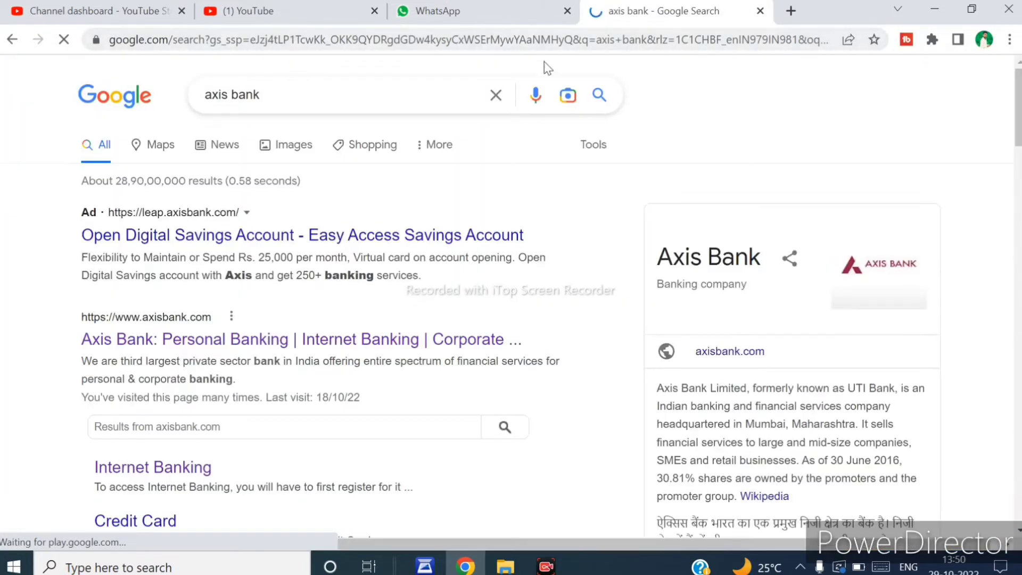
{"action": "scroll", "coordinate": [261, 123], "scroll_direction": "down", "scroll_amount": 2}
{"action": "scroll", "coordinate": [250, 107], "scroll_direction": "down", "scroll_amount": 7}
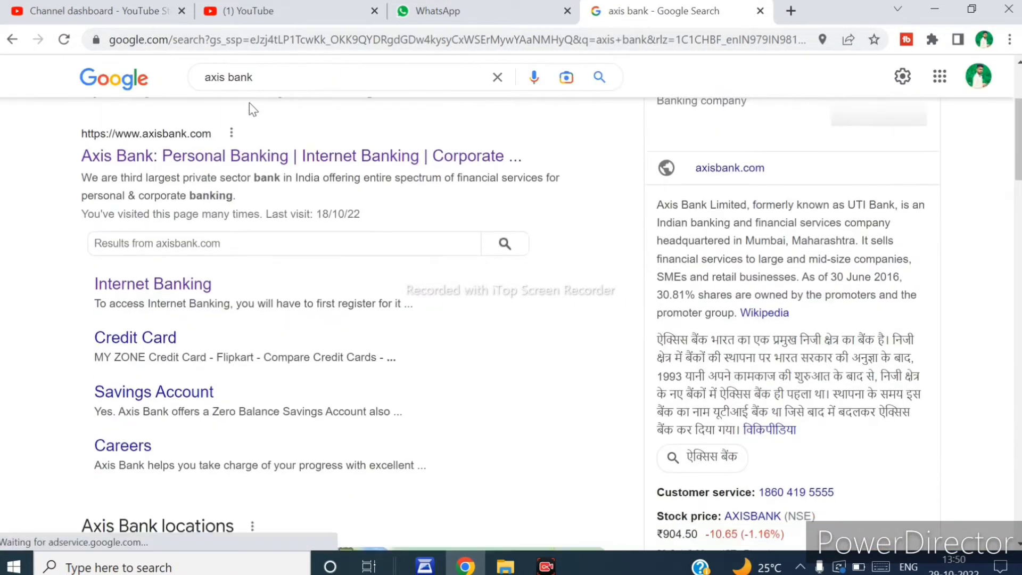
{"action": "scroll", "coordinate": [249, 155], "scroll_direction": "up", "scroll_amount": 3}
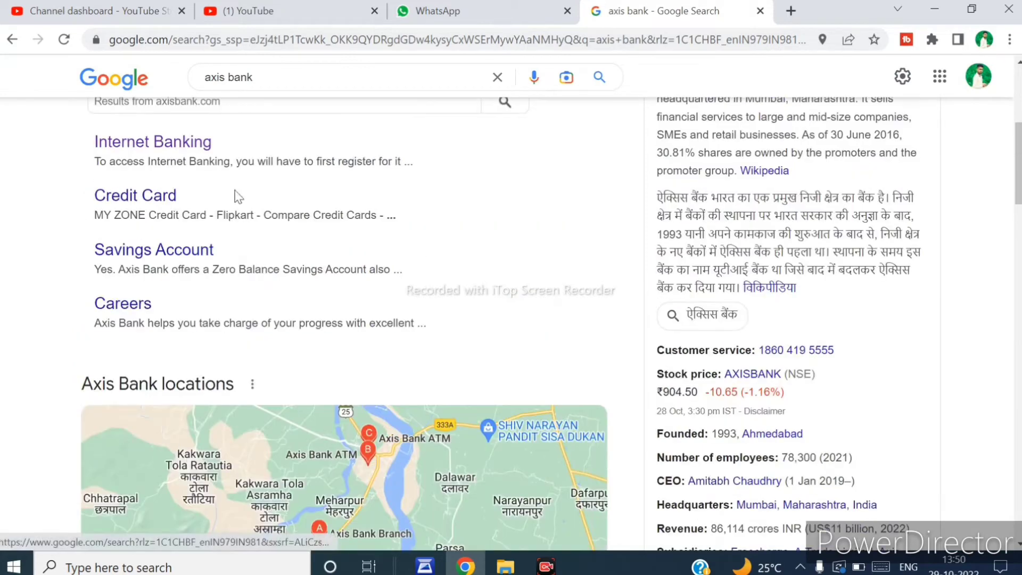
{"action": "left_click", "coordinate": [131, 145]}
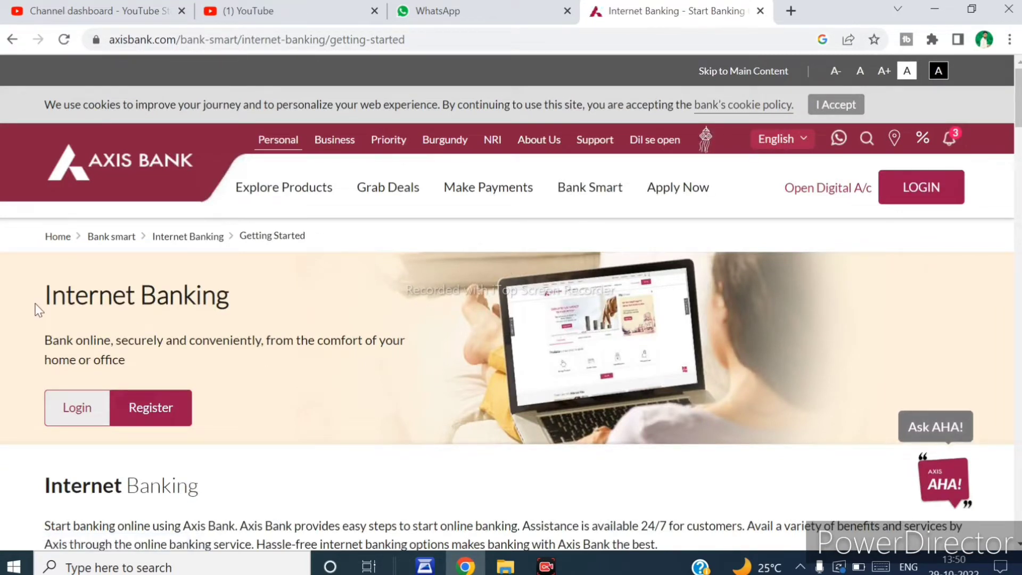
Look over the Internet Banking getting-started page, then go to its Login portal
{"action": "left_click_drag", "start_coordinate": [37, 303], "coordinate": [226, 309]}
{"action": "scroll", "coordinate": [200, 305], "scroll_direction": "down", "scroll_amount": 3}
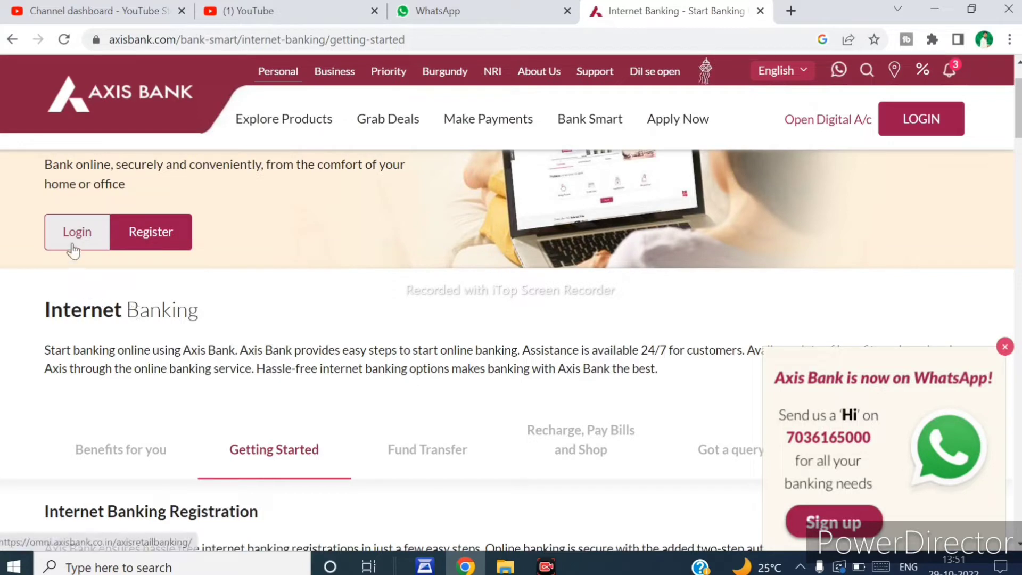
{"action": "left_click_drag", "start_coordinate": [281, 267], "coordinate": [267, 226]}
{"action": "scroll", "coordinate": [267, 226], "scroll_direction": "up", "scroll_amount": 3}
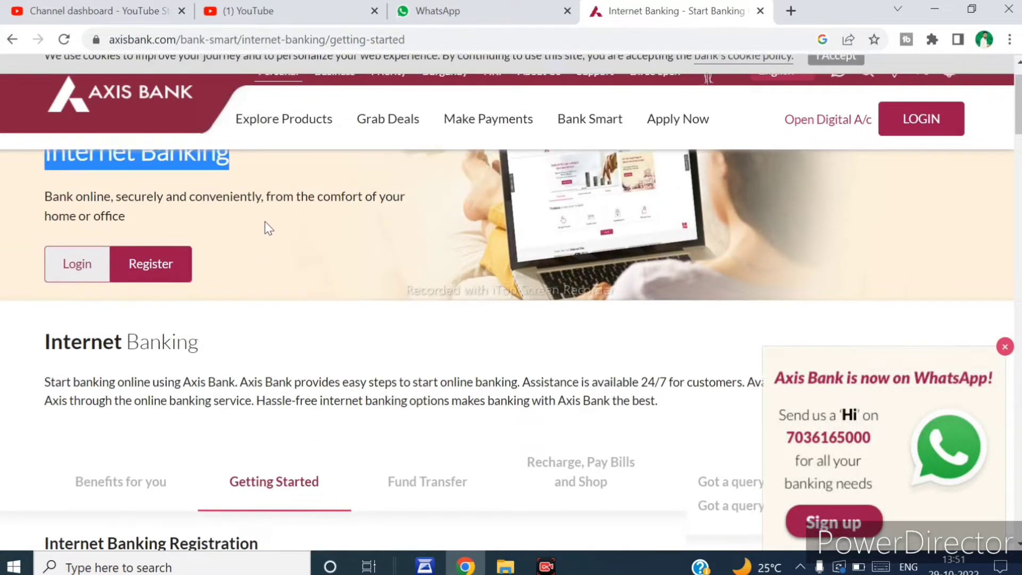
{"action": "left_click", "coordinate": [275, 299]}
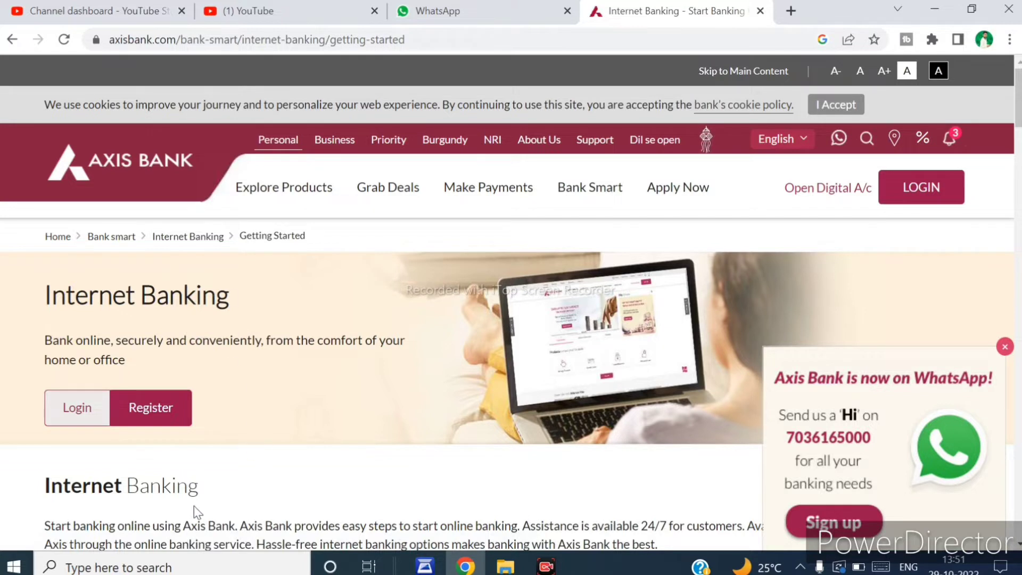
{"action": "left_click", "coordinate": [78, 407]}
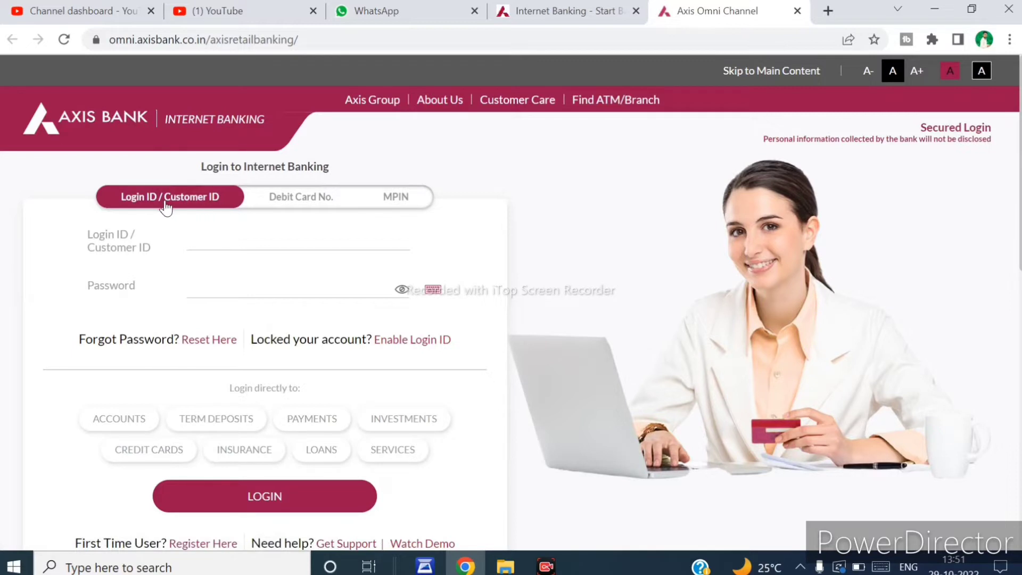
{"action": "left_click", "coordinate": [264, 202]}
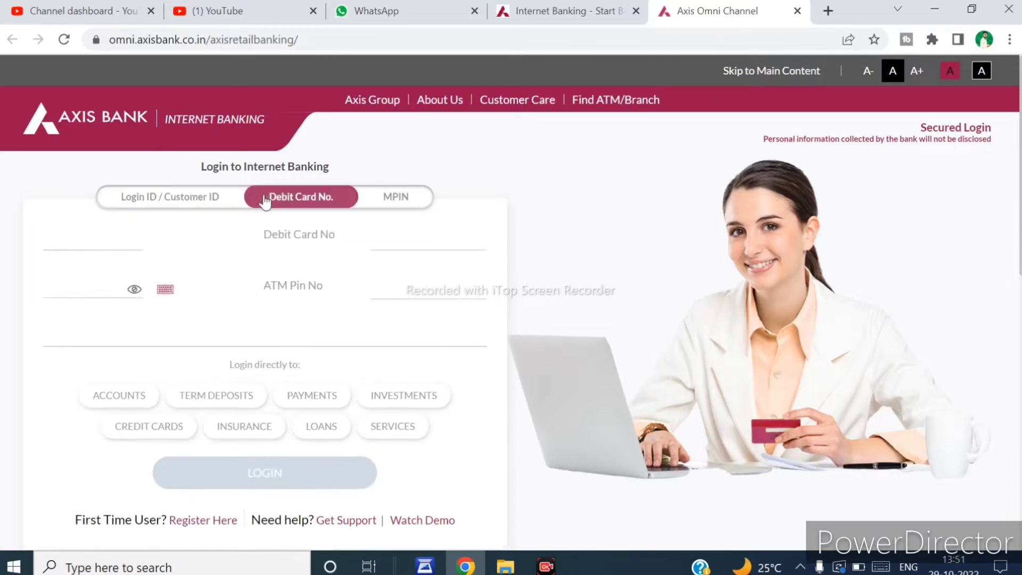
{"action": "left_click", "coordinate": [395, 202]}
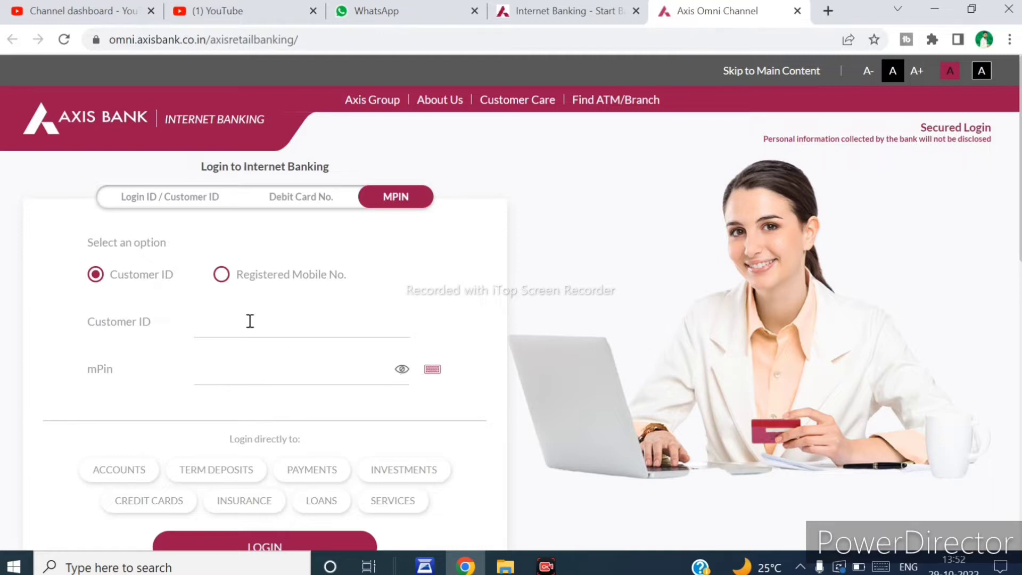
{"action": "left_click", "coordinate": [221, 276]}
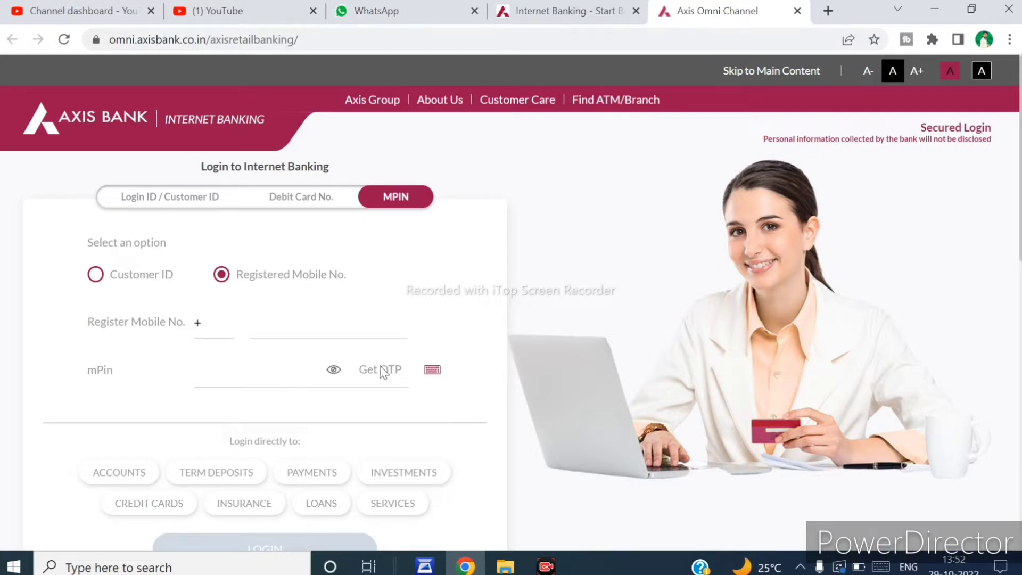
{"action": "left_click", "coordinate": [299, 206]}
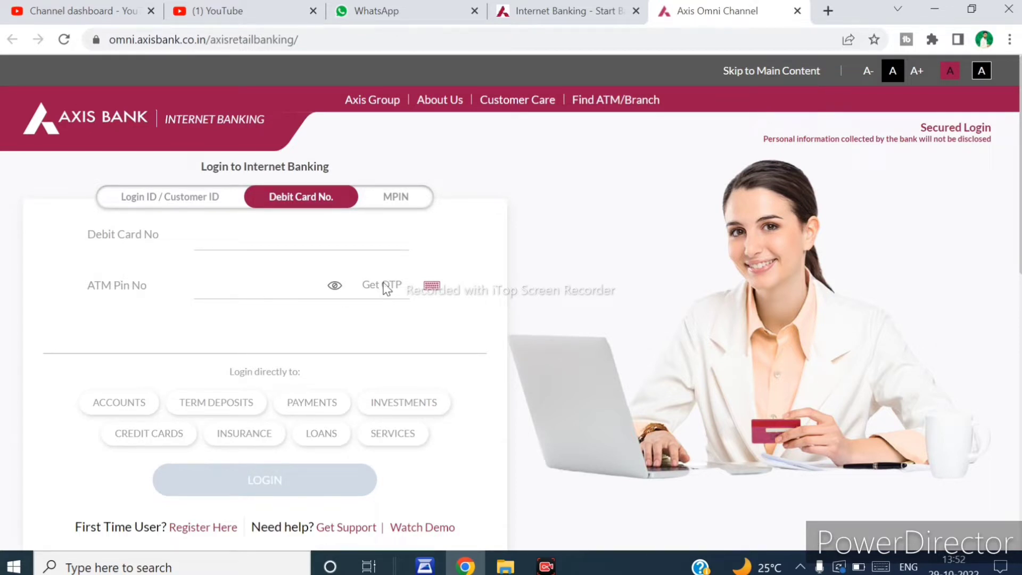
{"action": "left_click", "coordinate": [151, 197]}
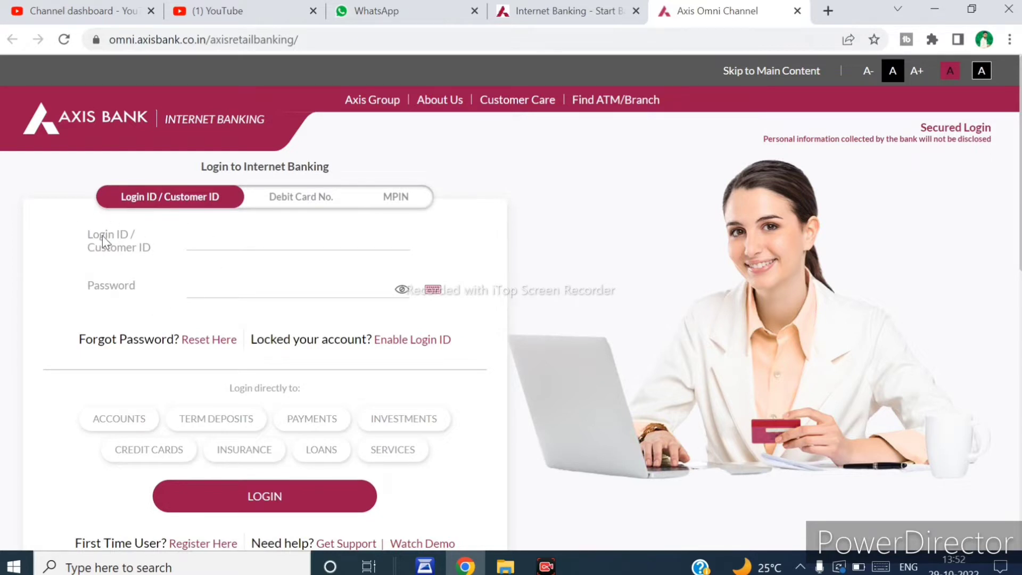
Sign in with the Customer ID and password, then look over the account Dashboard
{"action": "left_click", "coordinate": [223, 239]}
{"action": "left_click", "coordinate": [229, 288]}
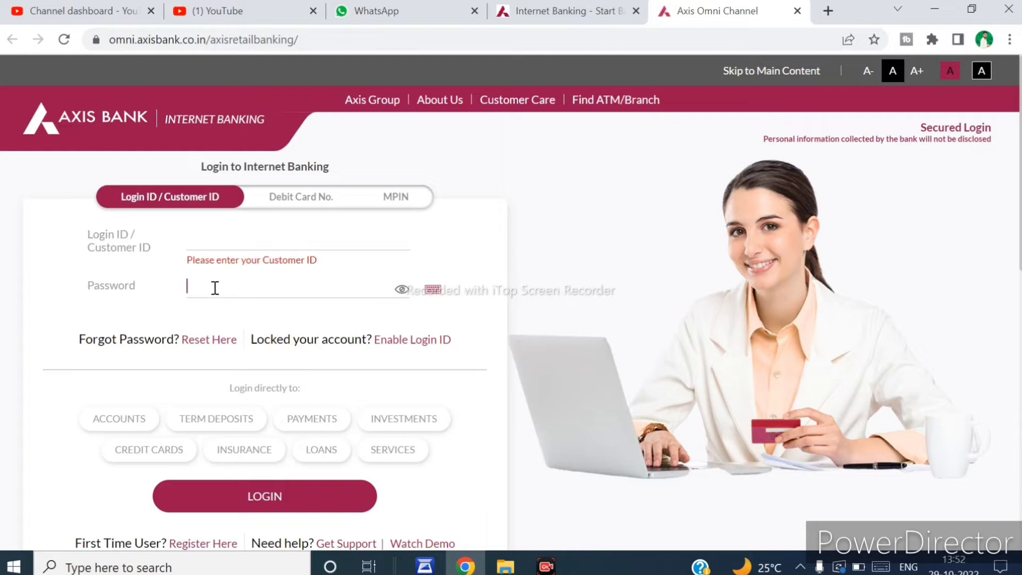
{"action": "scroll", "coordinate": [274, 278], "scroll_direction": "down", "scroll_amount": 2}
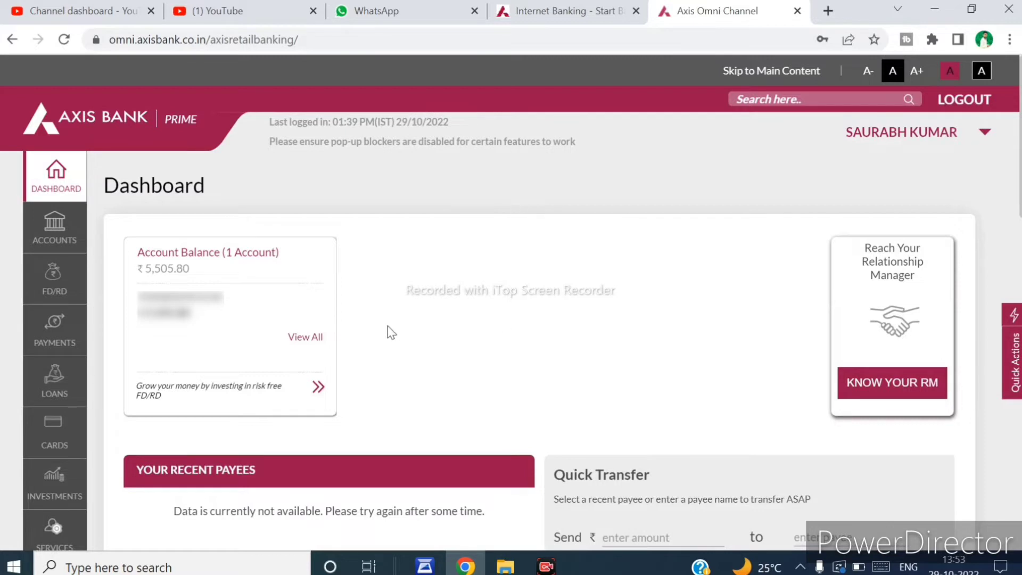
{"action": "scroll", "coordinate": [510, 255], "scroll_direction": "down", "scroll_amount": 2}
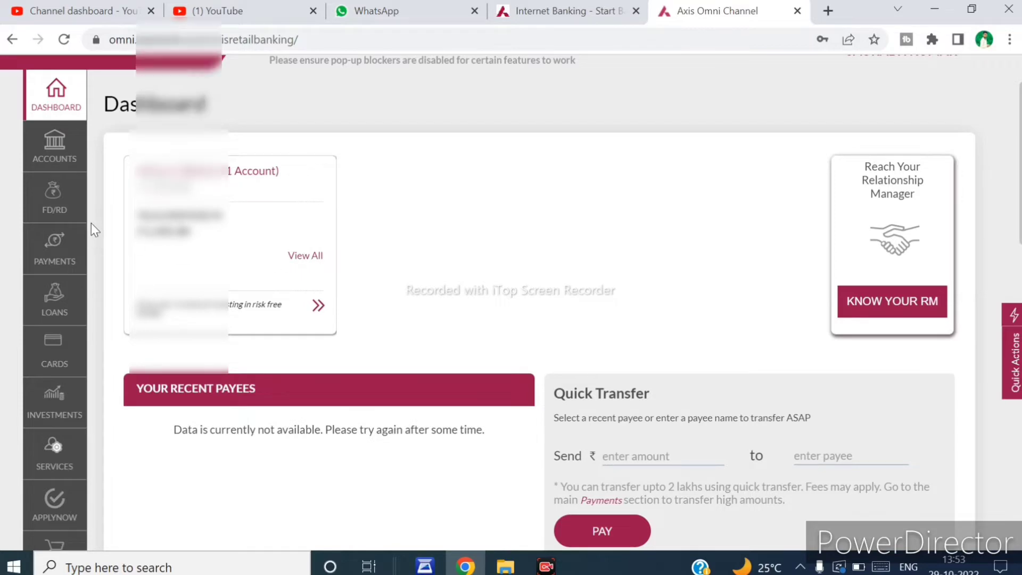
{"action": "scroll", "coordinate": [91, 223], "scroll_direction": "down", "scroll_amount": 5}
{"action": "scroll", "coordinate": [89, 225], "scroll_direction": "up", "scroll_amount": 6}
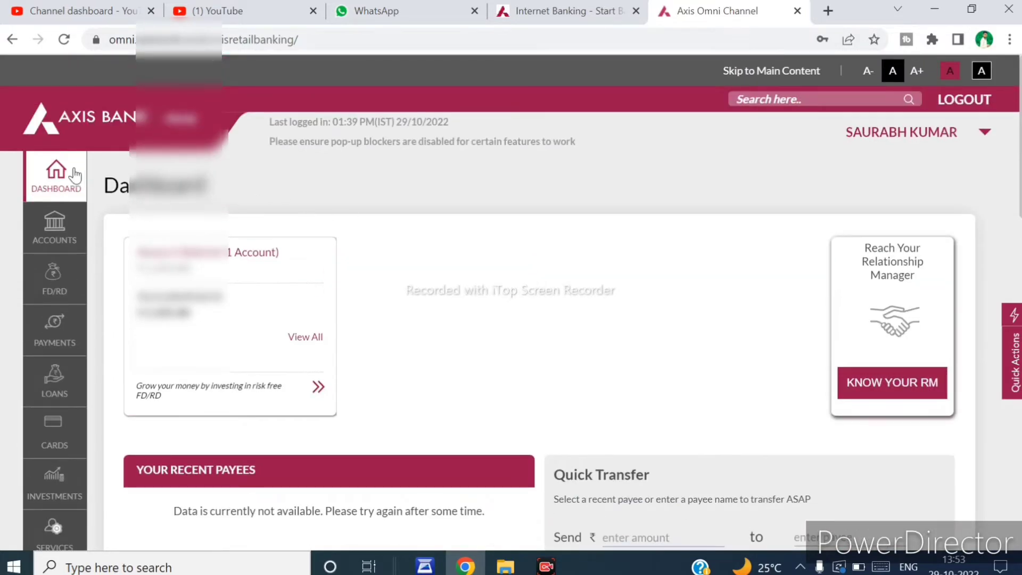
{"action": "scroll", "coordinate": [48, 250], "scroll_direction": "down", "scroll_amount": 1}
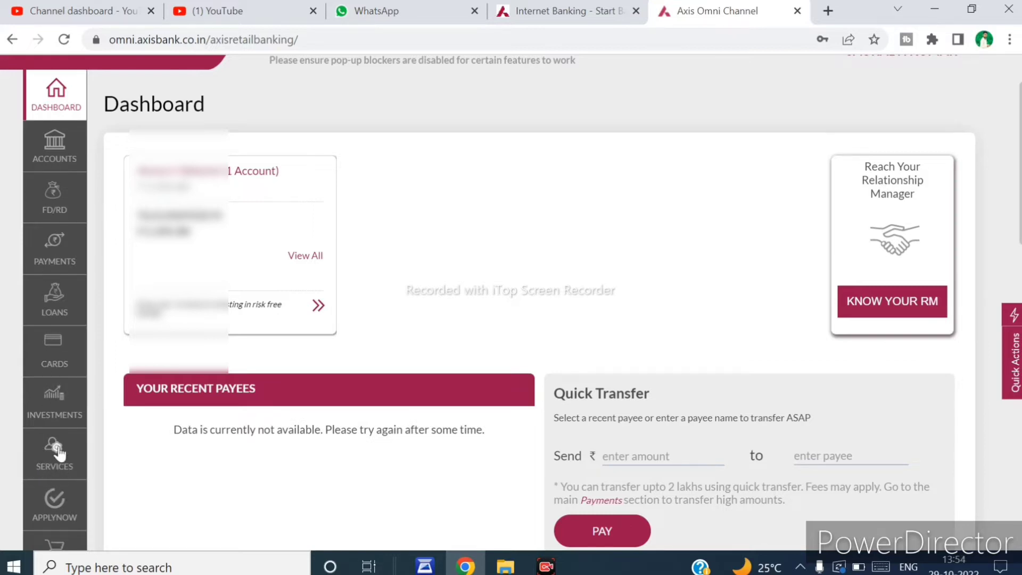
In Services and Support, search 'aa' and pick the 'Update And Link Aadhaar' service
{"action": "left_click", "coordinate": [54, 458]}
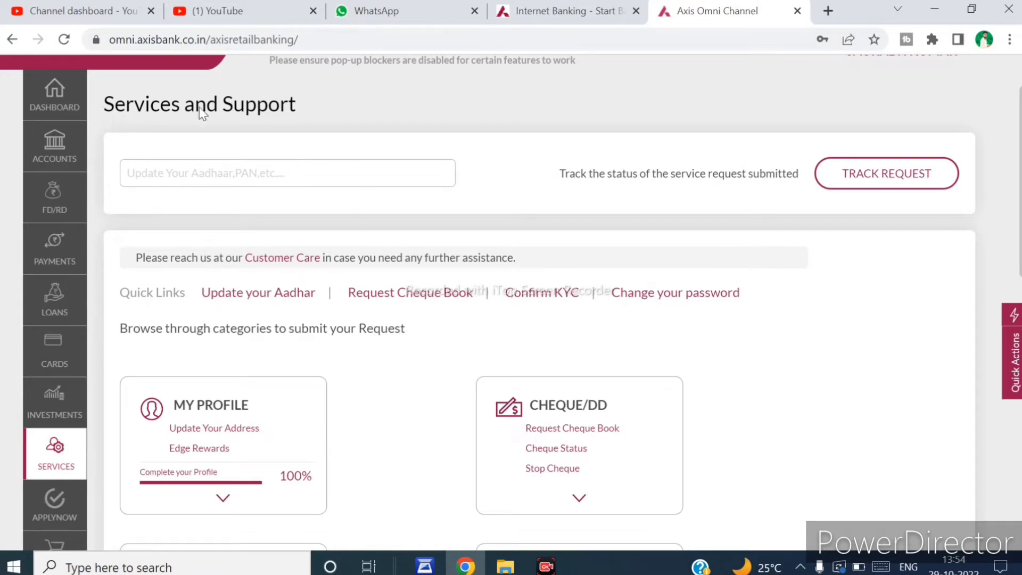
{"action": "scroll", "coordinate": [297, 126], "scroll_direction": "down", "scroll_amount": 2}
{"action": "scroll", "coordinate": [144, 164], "scroll_direction": "up", "scroll_amount": 3}
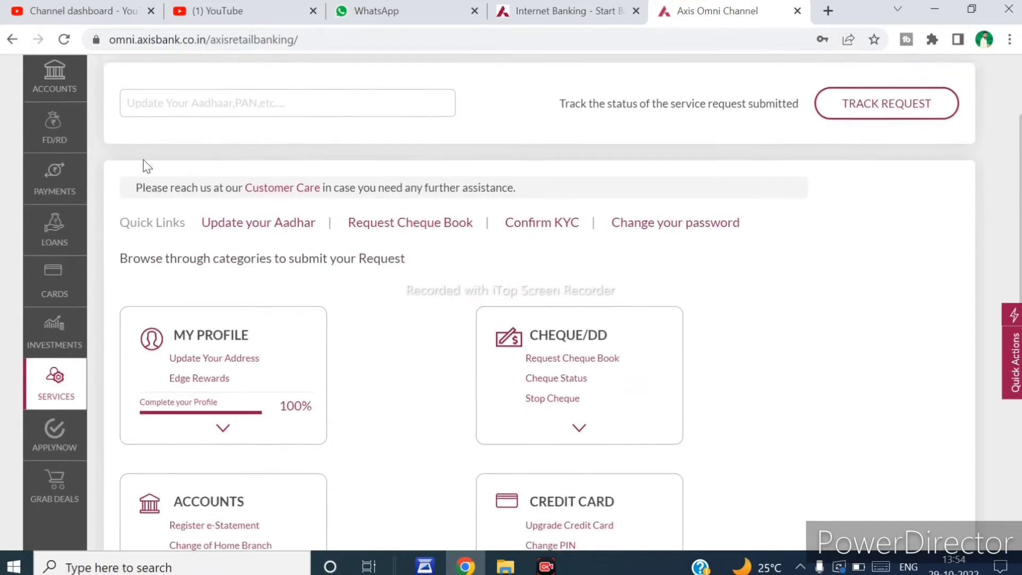
{"action": "scroll", "coordinate": [244, 189], "scroll_direction": "down", "scroll_amount": 3}
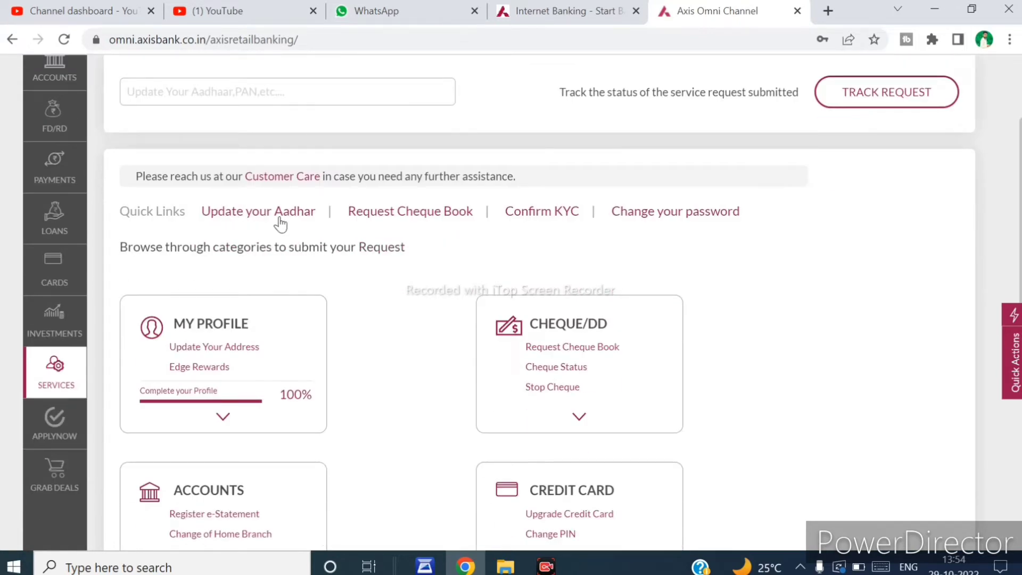
{"action": "scroll", "coordinate": [280, 221], "scroll_direction": "up", "scroll_amount": 1}
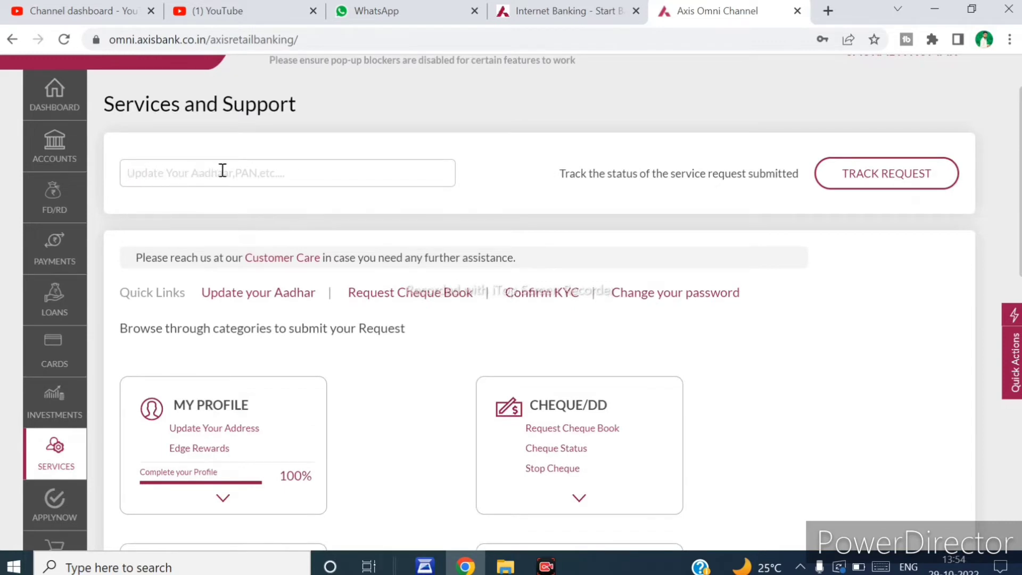
{"action": "type", "text": "aa"}
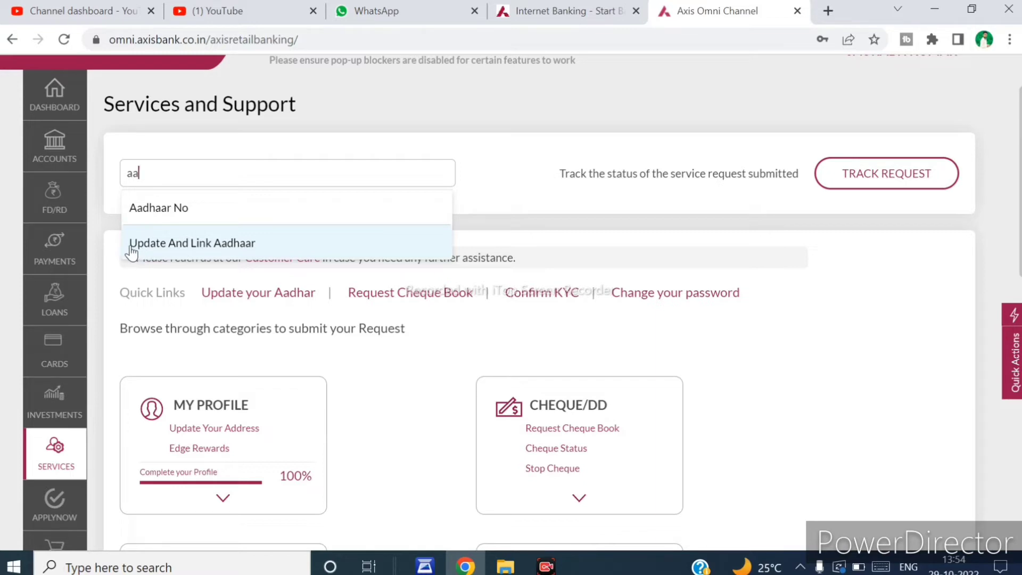
{"action": "left_click", "coordinate": [247, 244]}
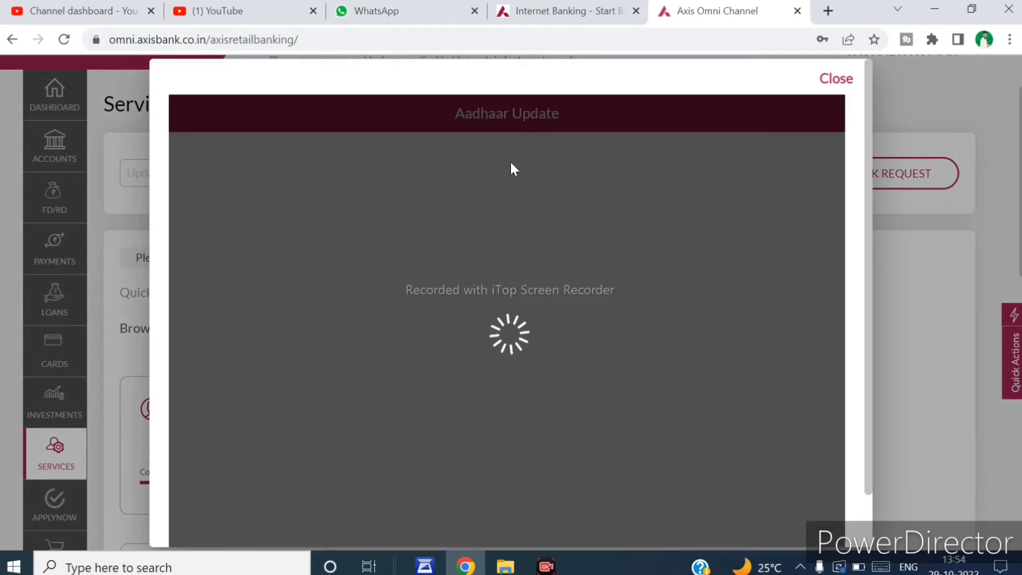
Proceed to seed the already-updated Aadhaar and accept the consent terms with 'I agree'
{"action": "scroll", "coordinate": [508, 171], "scroll_direction": "down", "scroll_amount": 1}
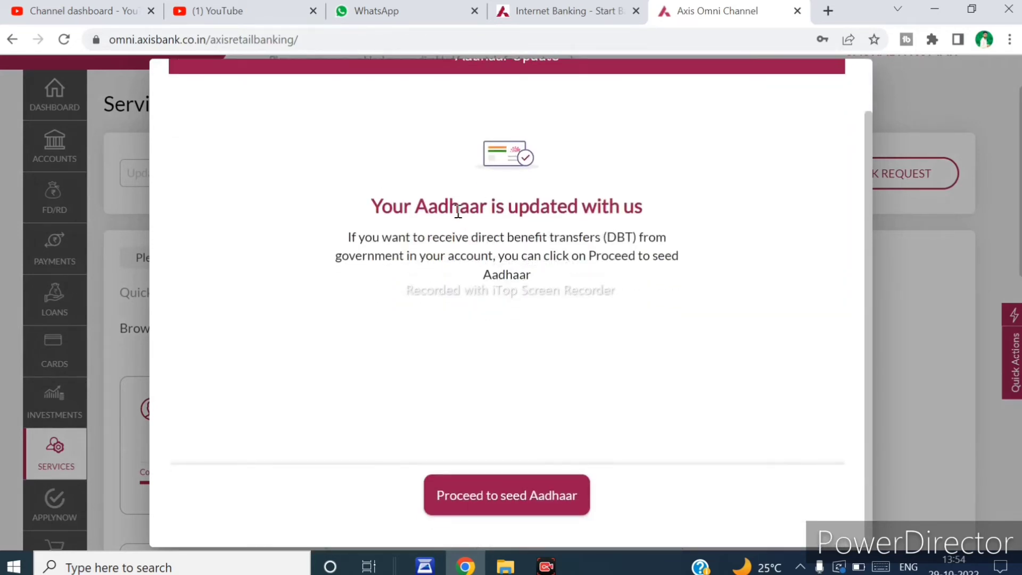
{"action": "left_click_drag", "start_coordinate": [373, 212], "coordinate": [680, 217]}
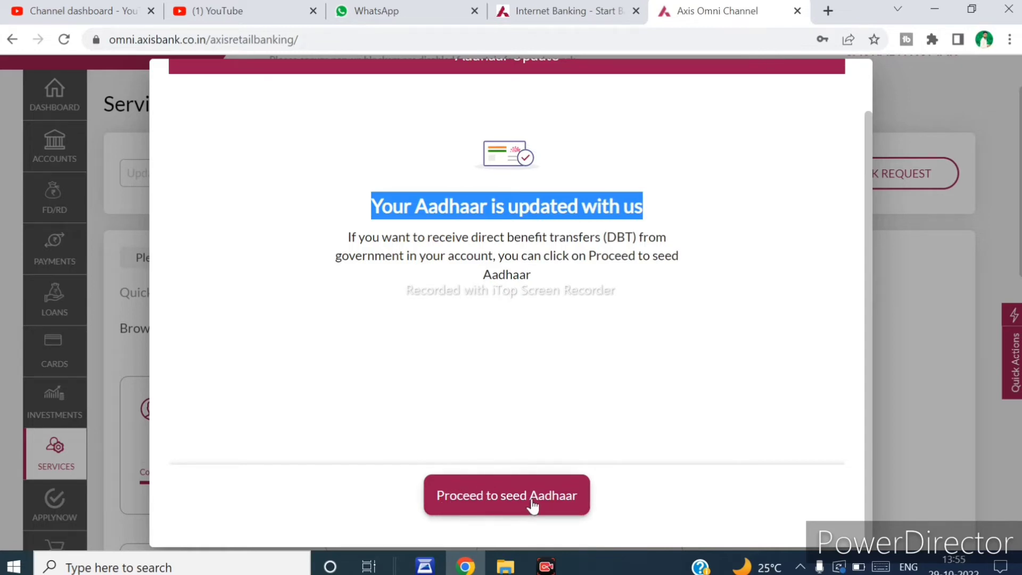
{"action": "left_click", "coordinate": [499, 492]}
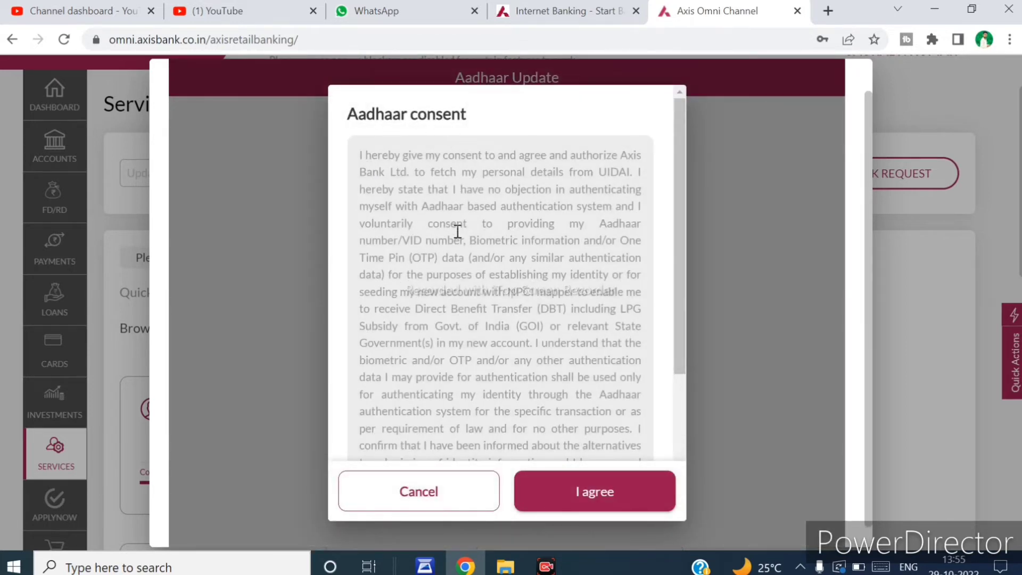
{"action": "scroll", "coordinate": [412, 201], "scroll_direction": "down", "scroll_amount": 4}
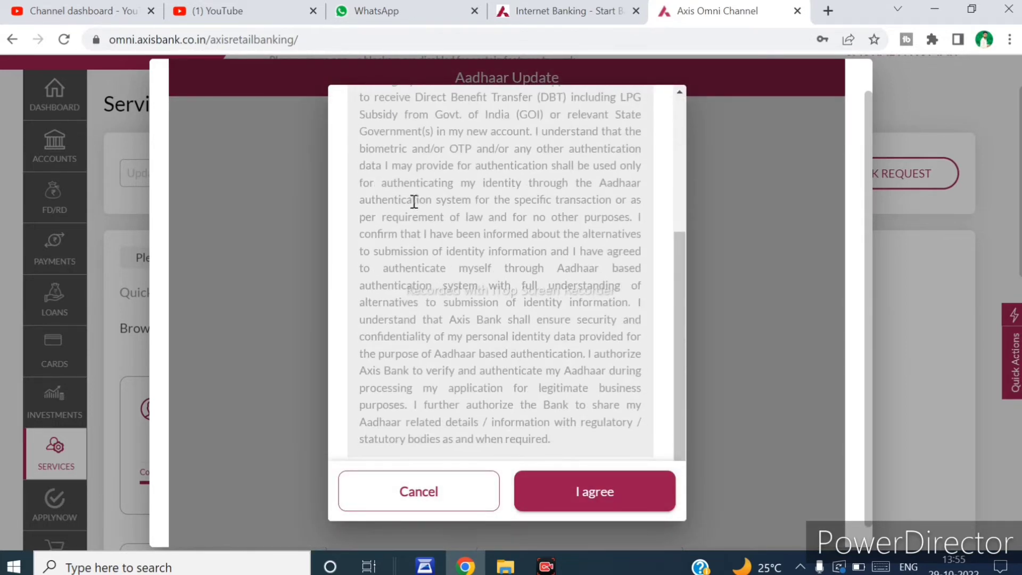
{"action": "left_click", "coordinate": [605, 496]}
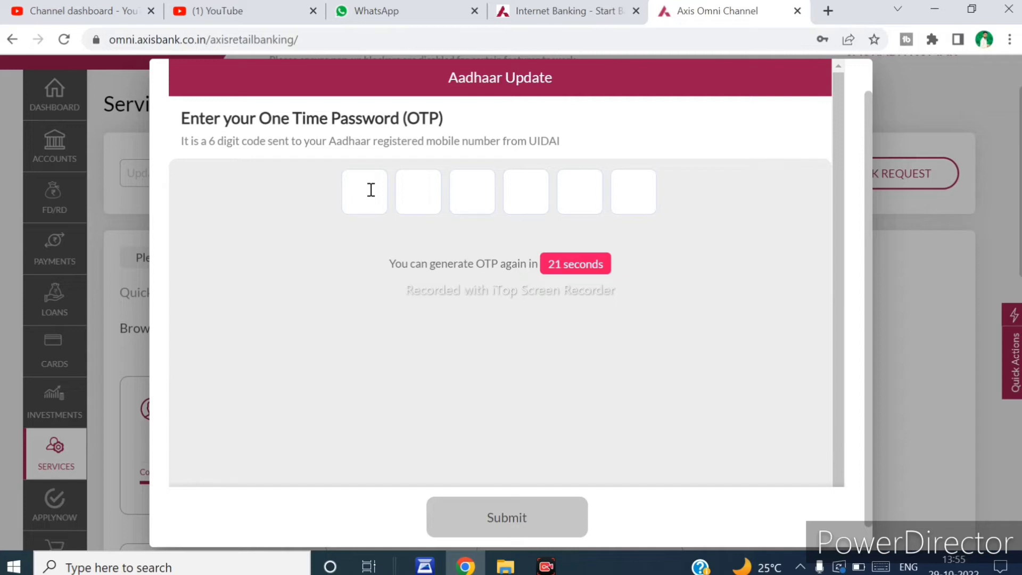
Enter the six-digit OTP received on the mobile and submit it
{"action": "left_click", "coordinate": [371, 190]}
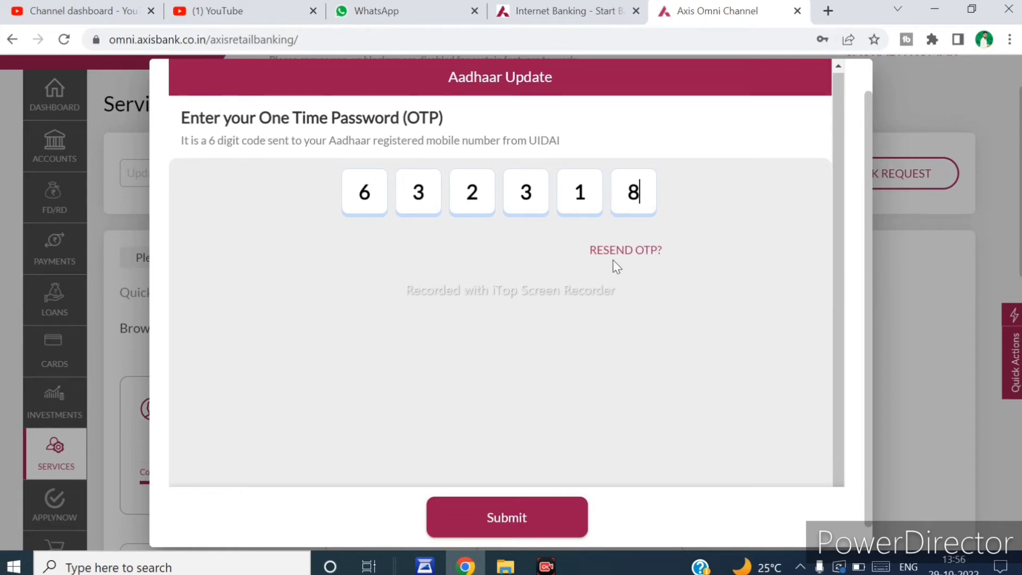
{"action": "left_click", "coordinate": [514, 518]}
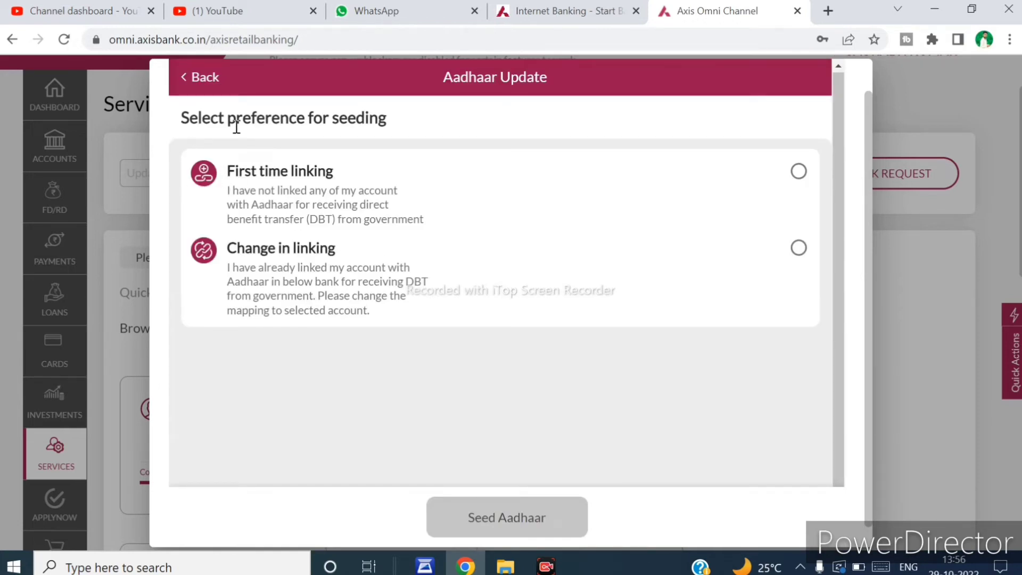
Choose 'First time linking' as the seeding preference and submit with 'Seed Aadhaar'
{"action": "left_click_drag", "start_coordinate": [365, 117], "coordinate": [217, 196]}
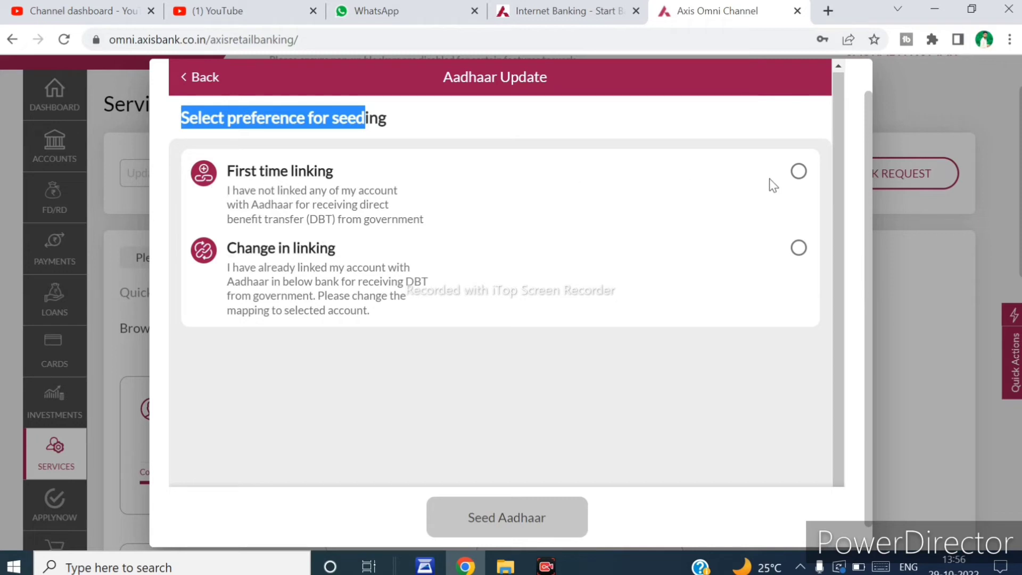
{"action": "left_click", "coordinate": [799, 172]}
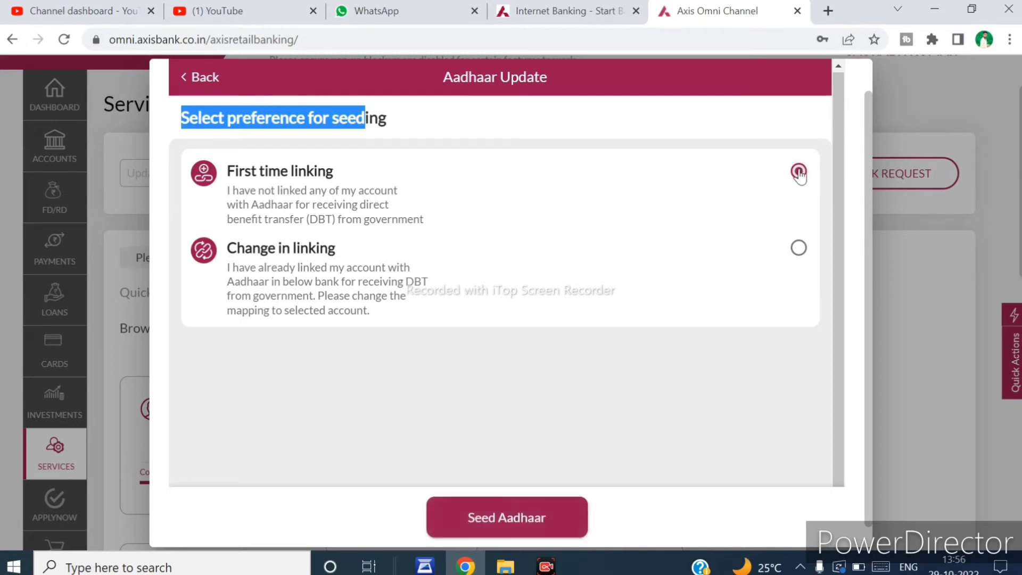
{"action": "scroll", "coordinate": [536, 331], "scroll_direction": "down", "scroll_amount": 1}
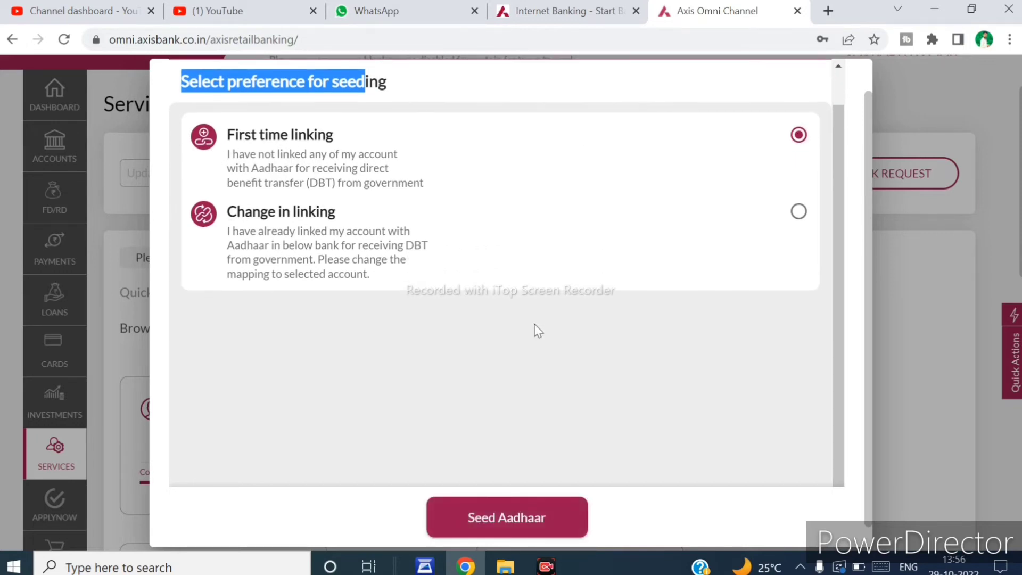
{"action": "left_click", "coordinate": [519, 524]}
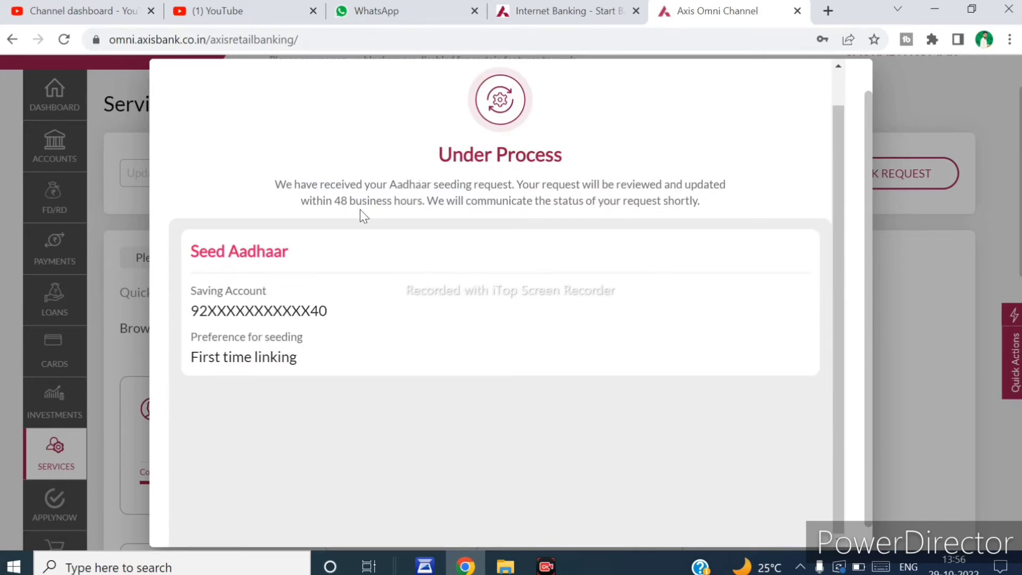
Review the 'Under Process' request-received message with its 48-business-hour review notice
{"action": "scroll", "coordinate": [283, 251], "scroll_direction": "down", "scroll_amount": 1}
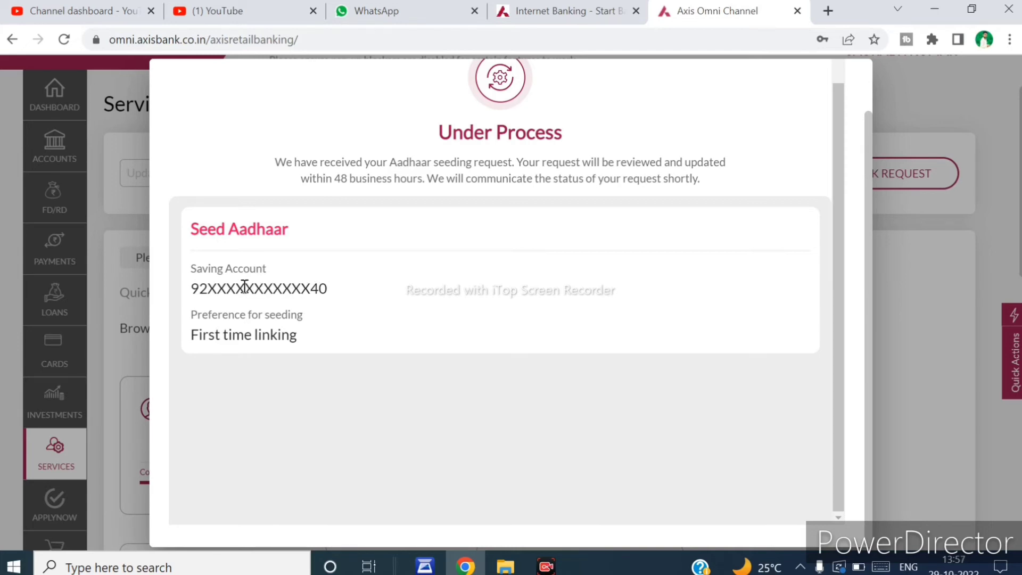
{"action": "scroll", "coordinate": [308, 282], "scroll_direction": "up", "scroll_amount": 1}
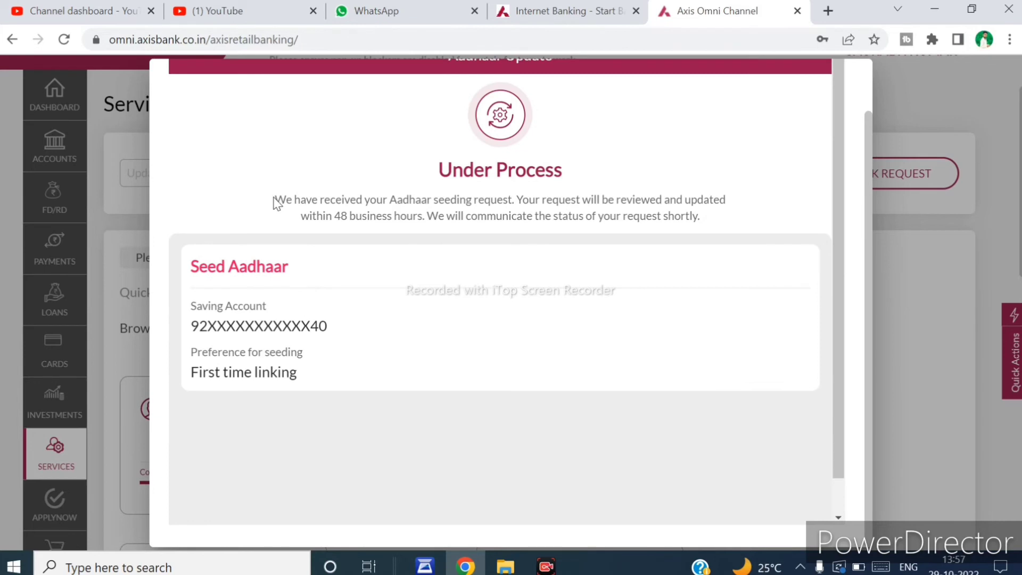
{"action": "left_click_drag", "start_coordinate": [273, 199], "coordinate": [673, 214]}
{"action": "left_click", "coordinate": [497, 201]}
{"action": "left_click_drag", "start_coordinate": [273, 201], "coordinate": [703, 215]}
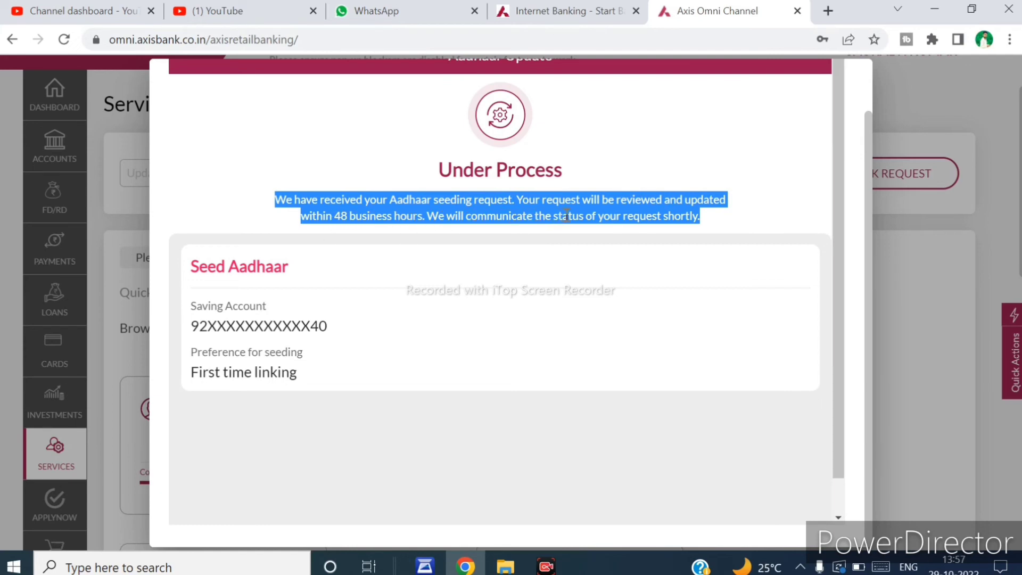
{"action": "left_click", "coordinate": [743, 229]}
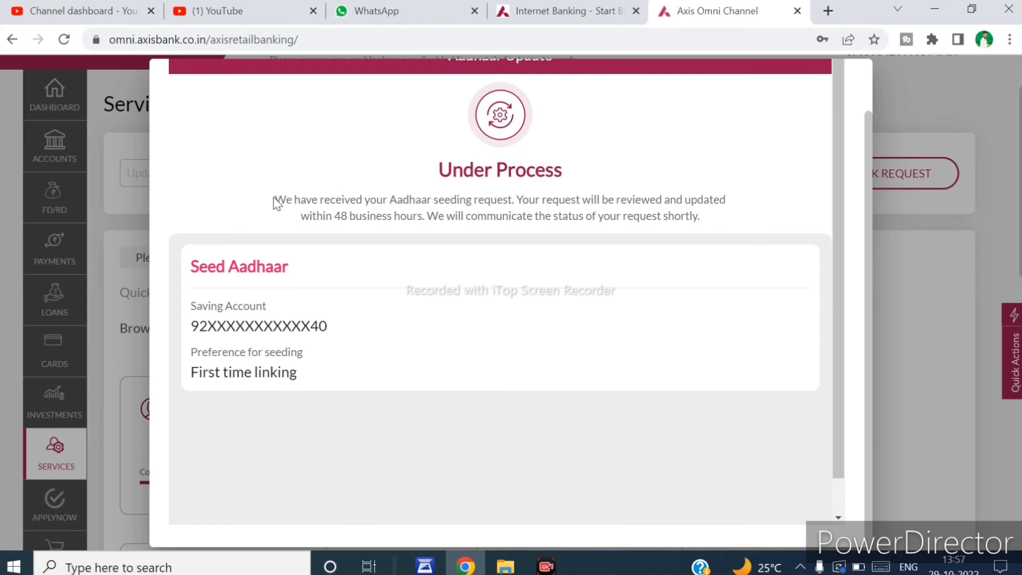
Close the Aadhaar Update window to return to Services and Support
{"action": "scroll", "coordinate": [390, 272], "scroll_direction": "up", "scroll_amount": 2}
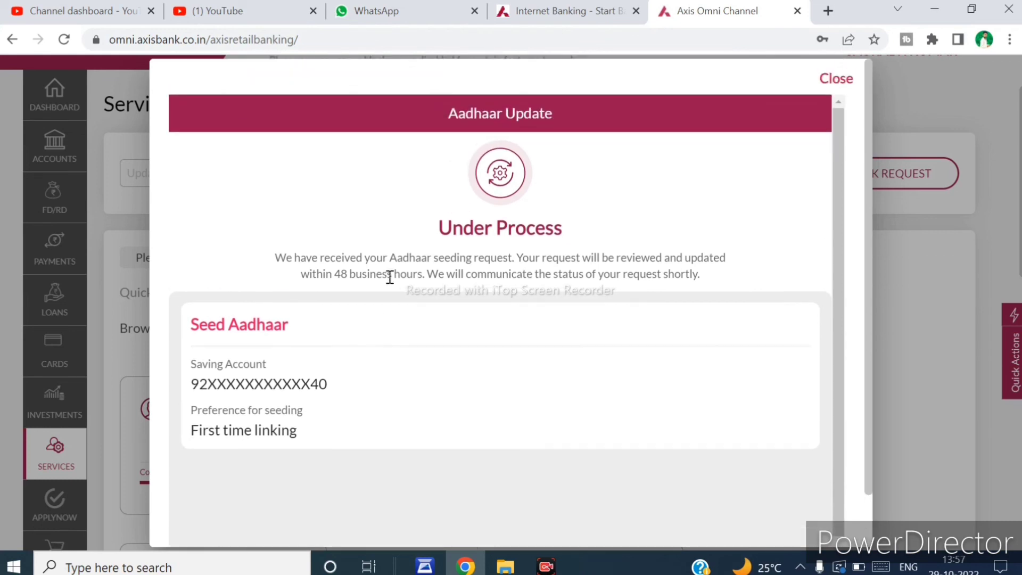
{"action": "scroll", "coordinate": [390, 271], "scroll_direction": "down", "scroll_amount": 1}
{"action": "scroll", "coordinate": [390, 272], "scroll_direction": "up", "scroll_amount": 1}
{"action": "scroll", "coordinate": [390, 272], "scroll_direction": "down", "scroll_amount": 1}
{"action": "scroll", "coordinate": [388, 271], "scroll_direction": "up", "scroll_amount": 1}
{"action": "left_click", "coordinate": [834, 80]}
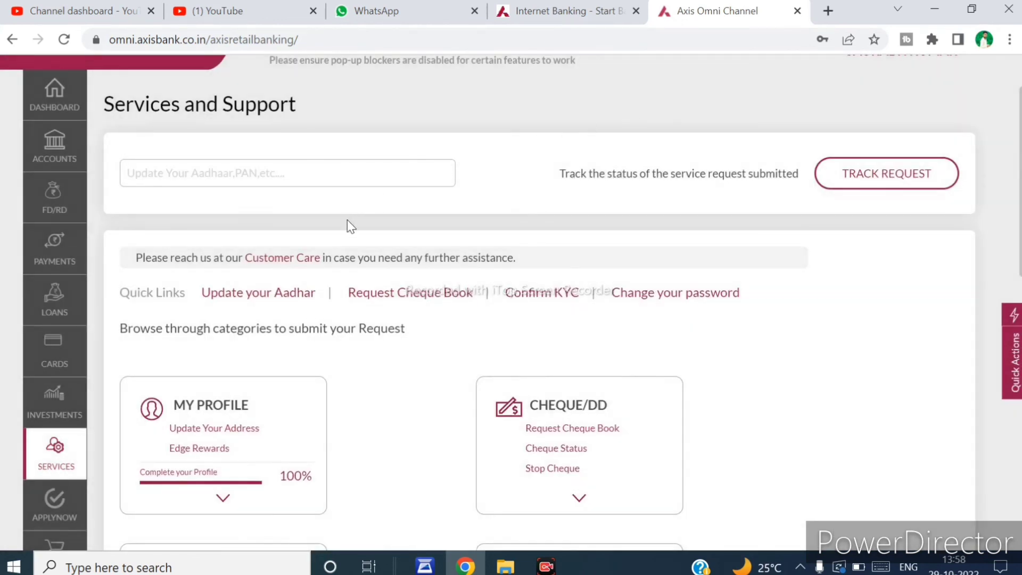
{"action": "scroll", "coordinate": [346, 219], "scroll_direction": "up", "scroll_amount": 2}
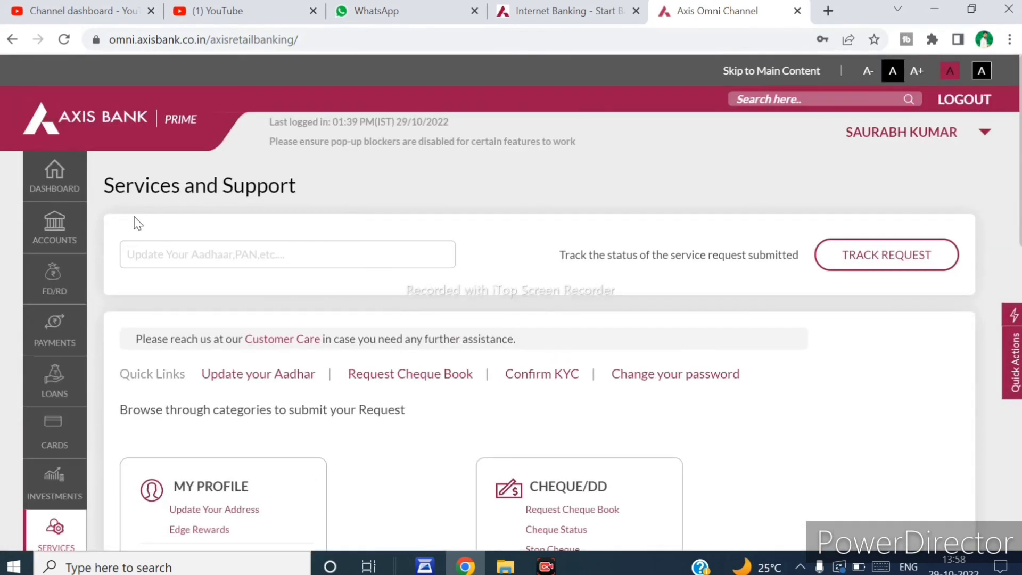